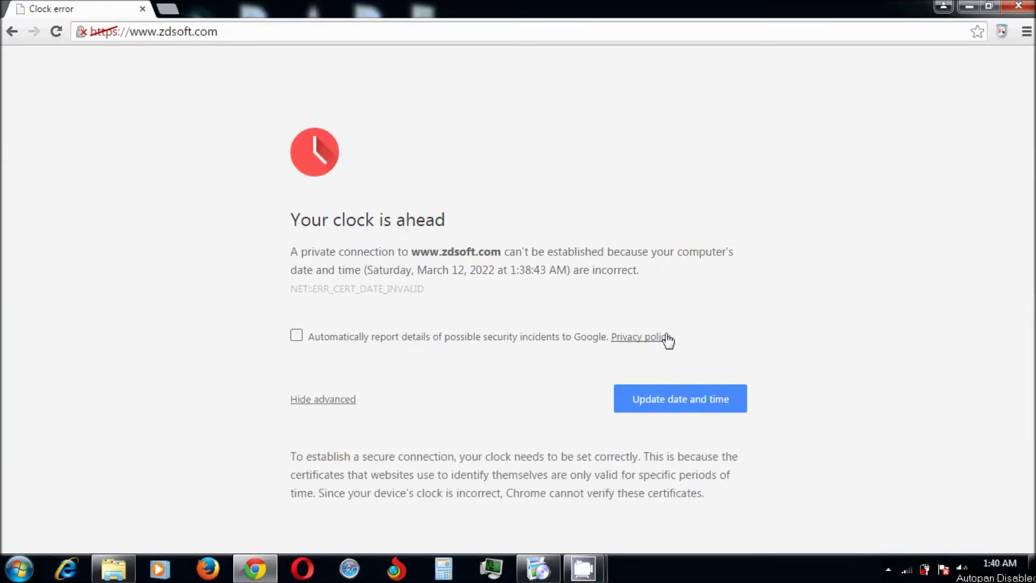
Set the Windows system clock back from 1:39 to 1:38 AM and apply it.
click(677, 402)
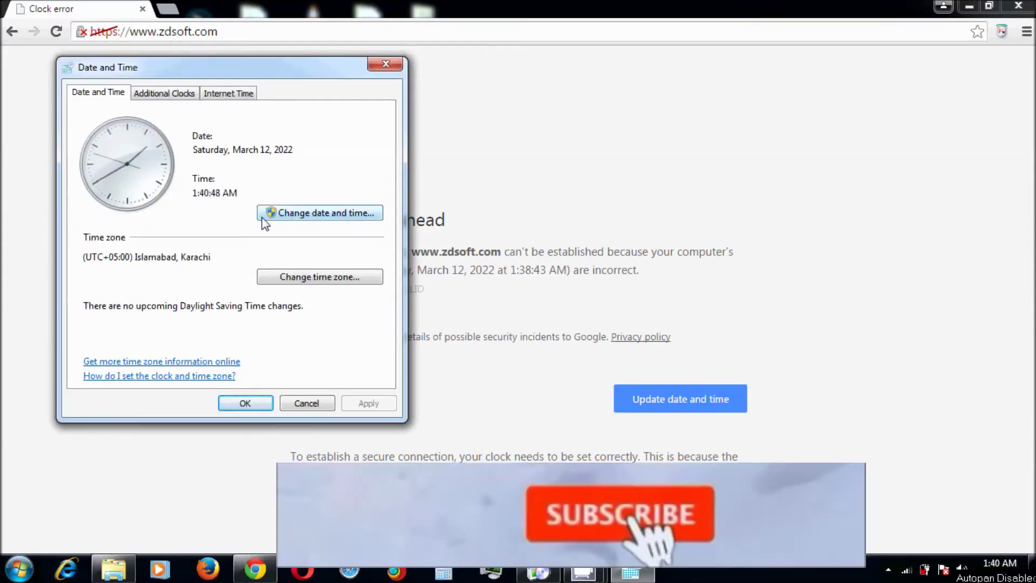
click(266, 216)
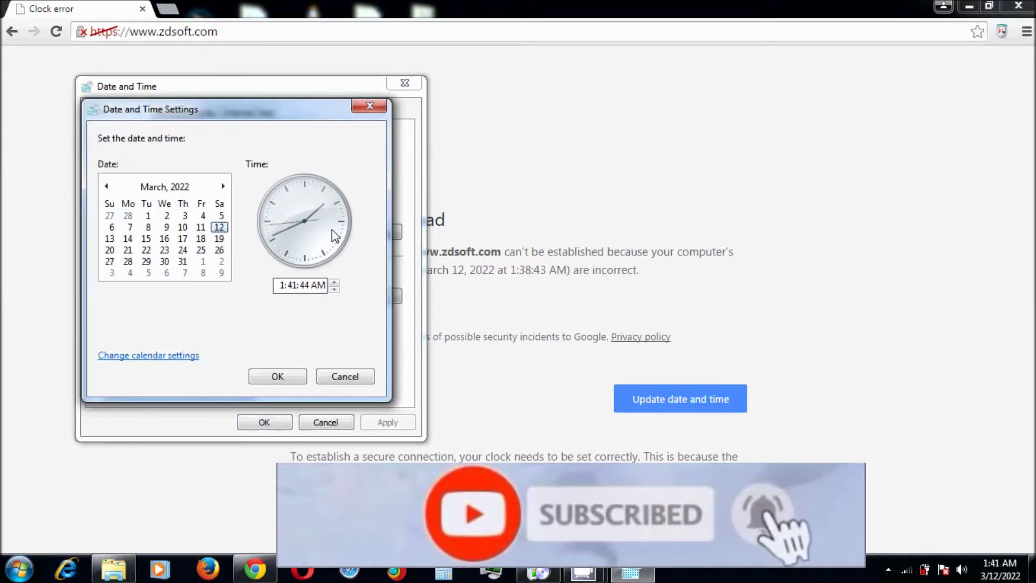
click(296, 286)
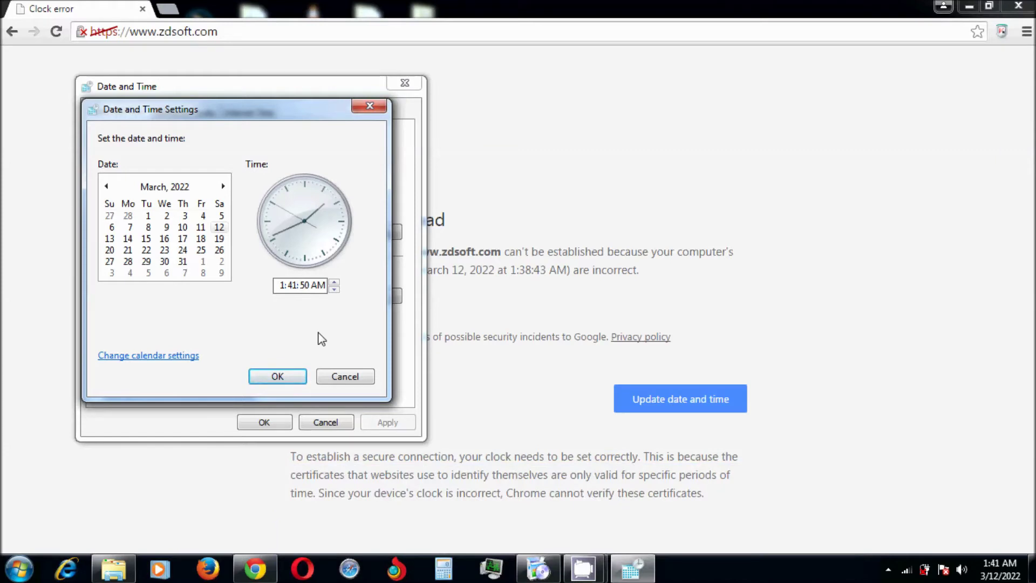
click(330, 290)
click(295, 374)
Close the Date and Time window, reload zdsoft.com, then go back a page.
click(268, 420)
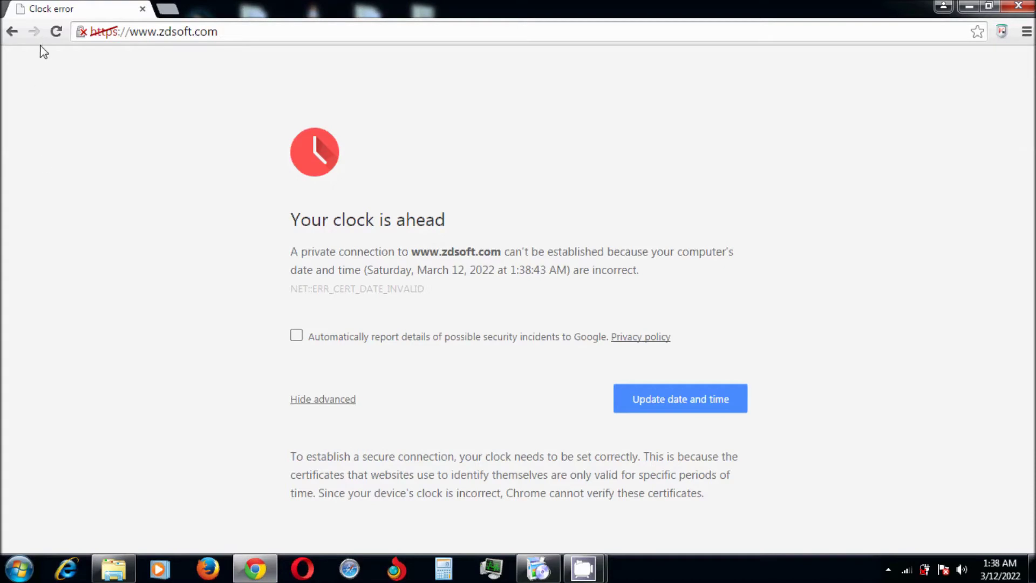
click(56, 31)
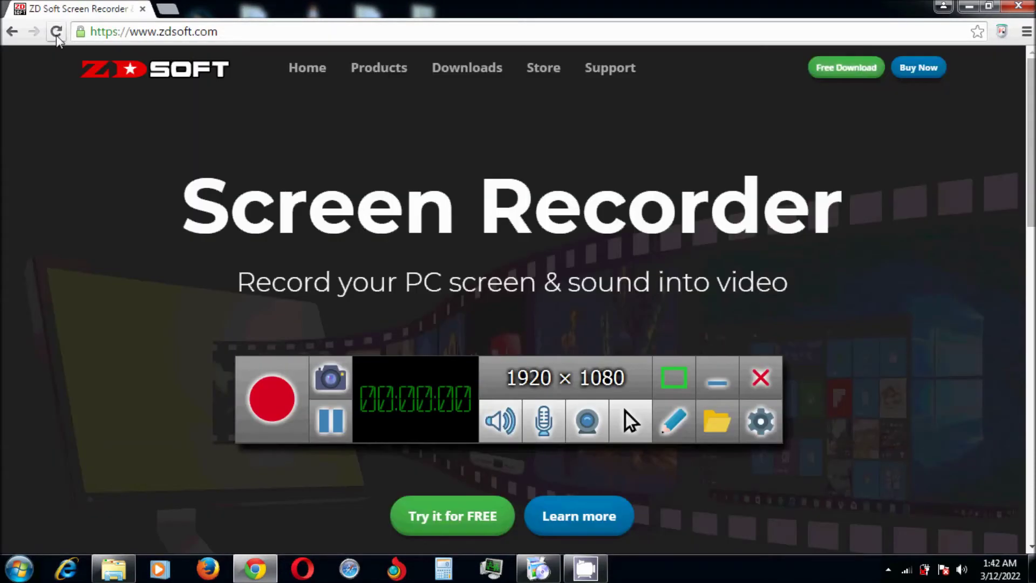
click(13, 33)
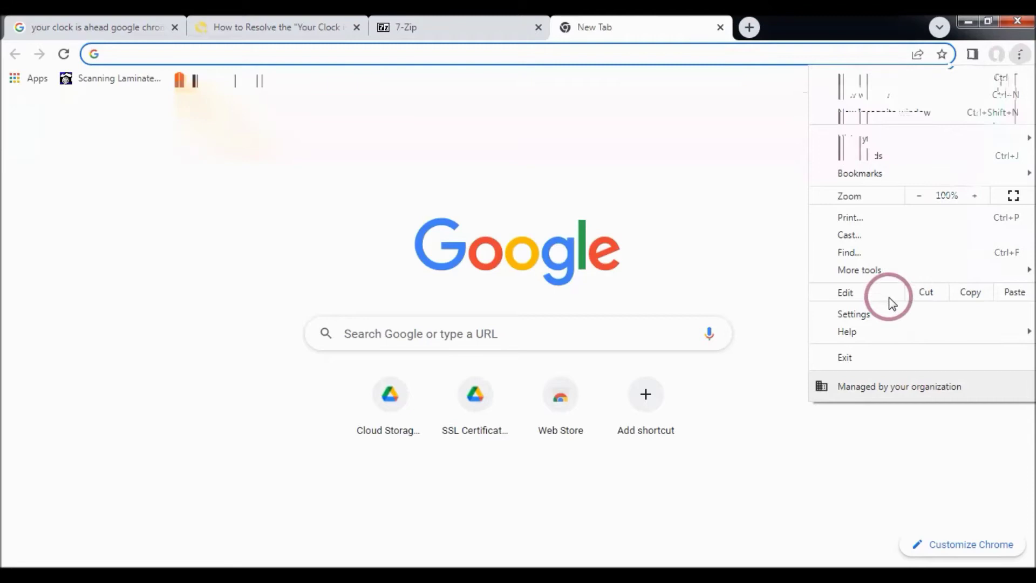
Restore Chrome settings to original defaults via Advanced > Reset and clean up, confirming Reset settings.
click(890, 315)
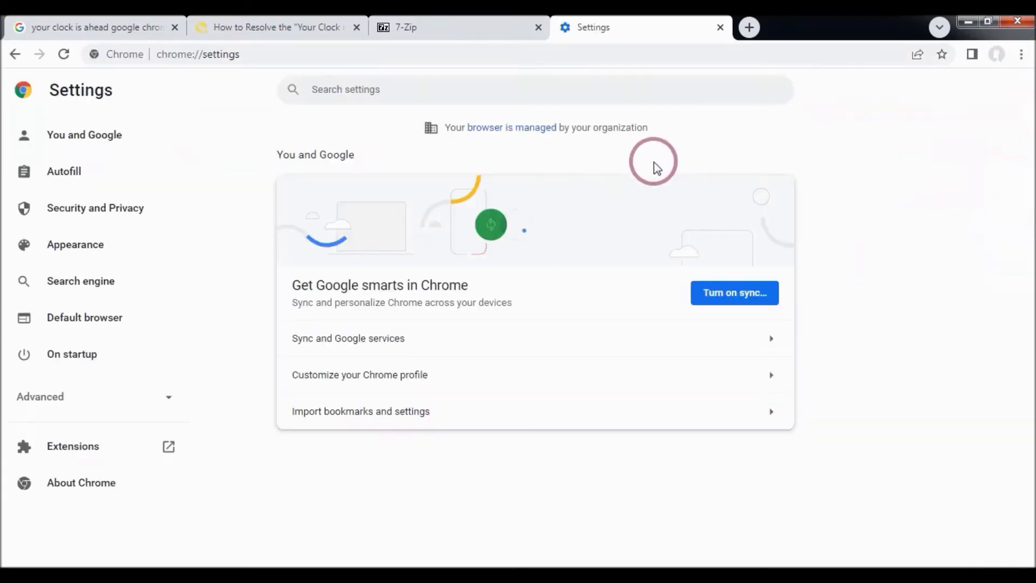
click(73, 403)
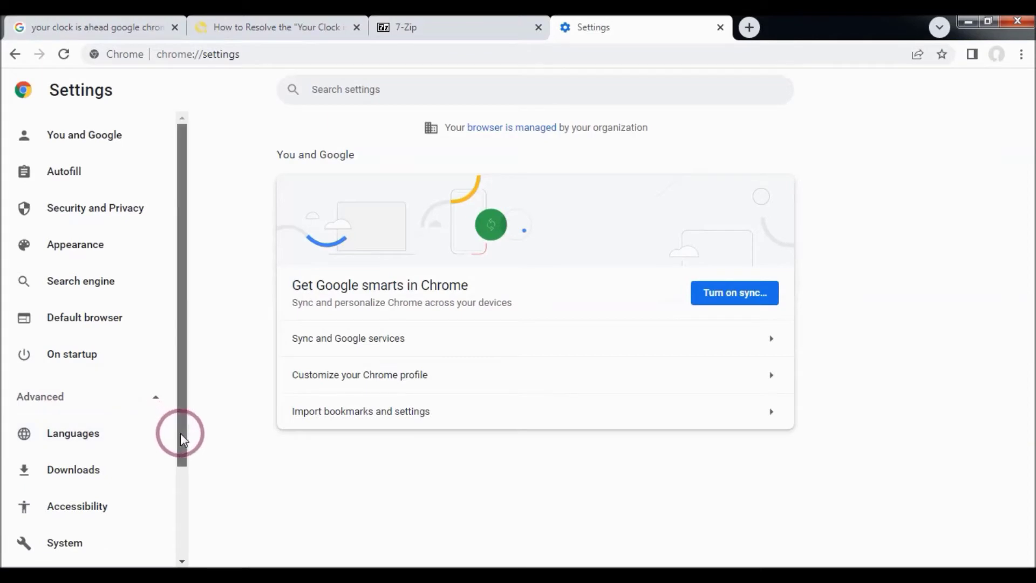
drag(180, 437, 190, 518)
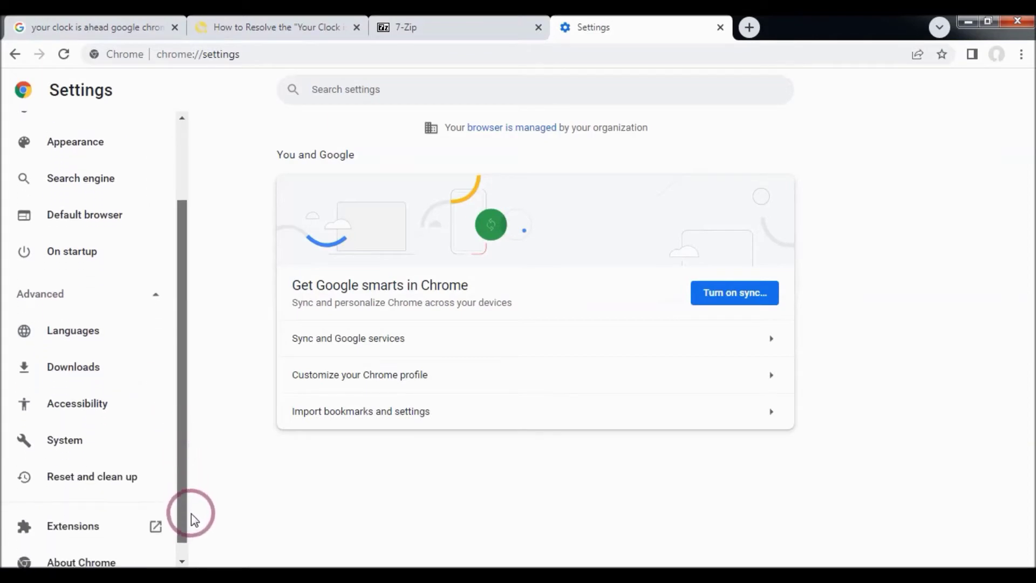
click(104, 473)
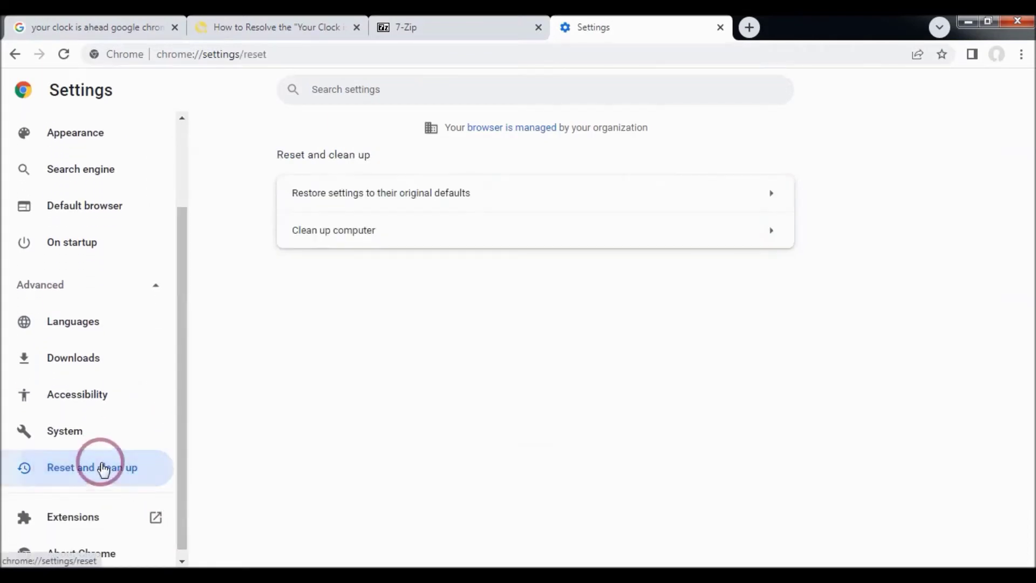
click(375, 208)
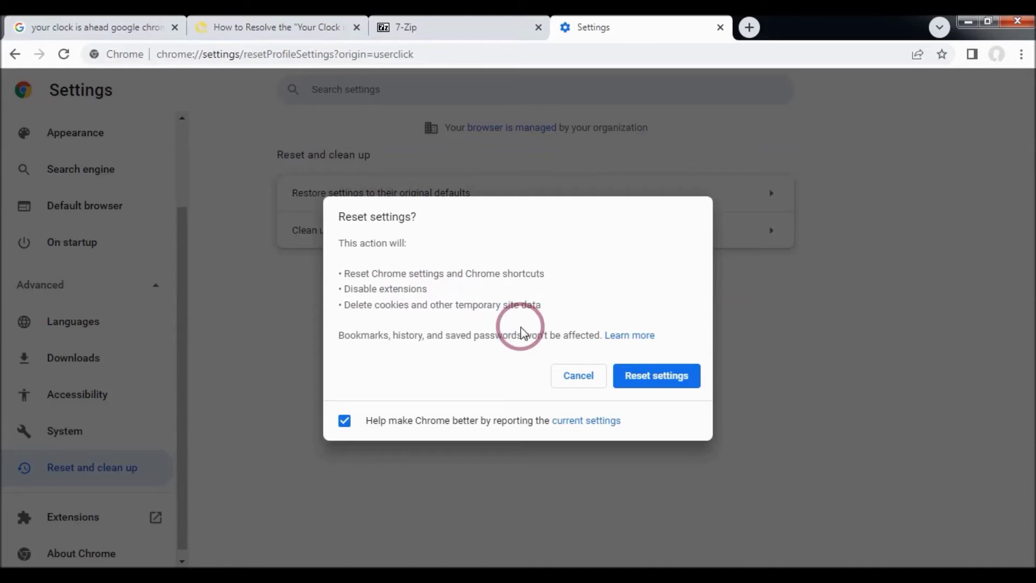
click(649, 379)
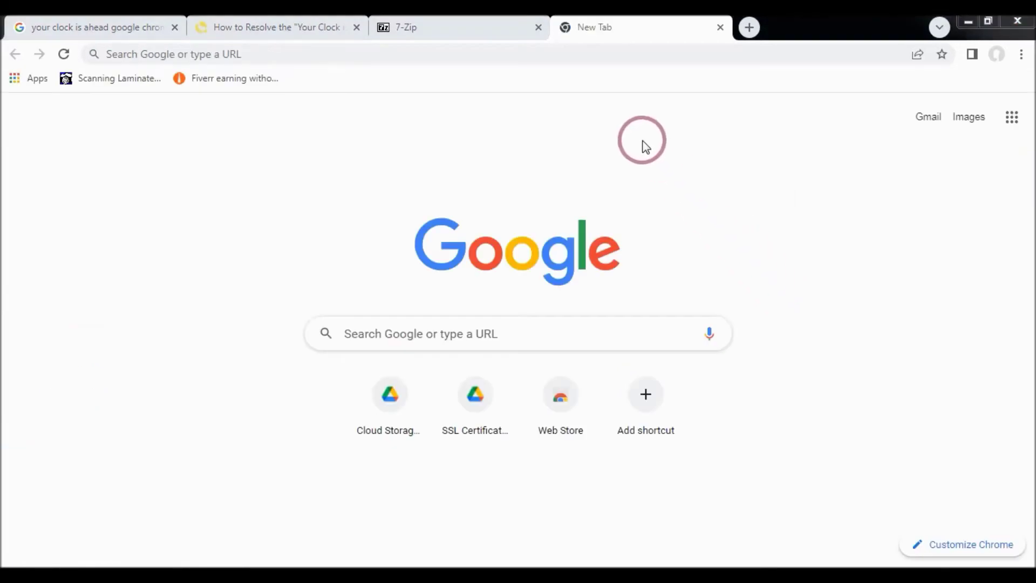
Open the About Google Chrome page from the Help menu to check for updates.
click(1028, 52)
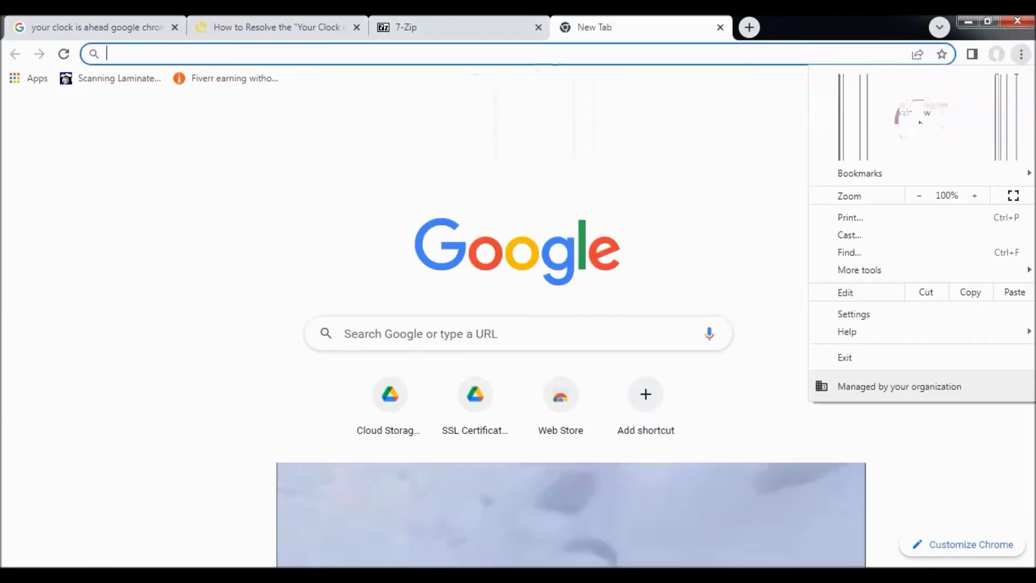
click(896, 343)
click(737, 338)
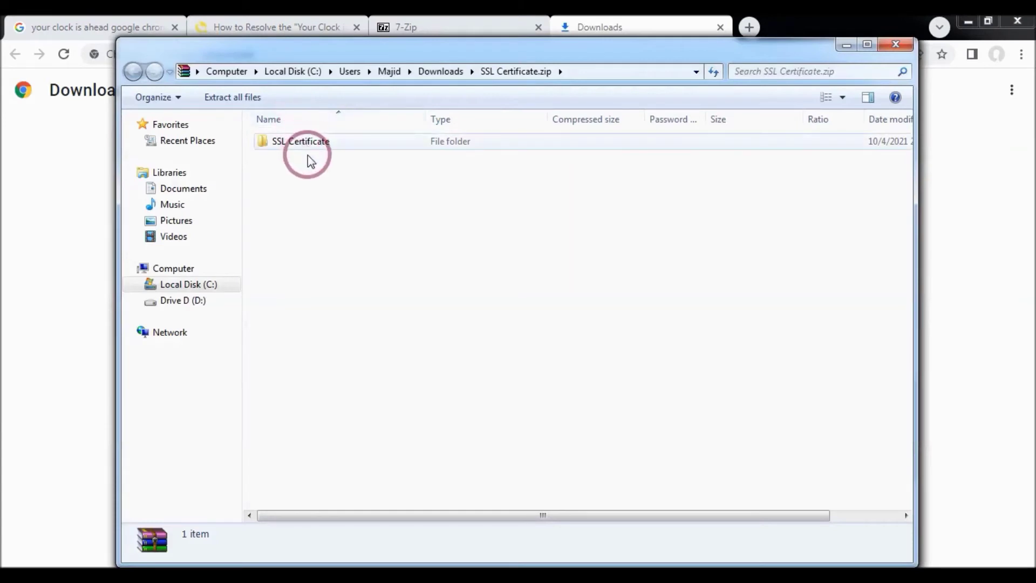
Import CER.pfx from the archive's SSL Certificate folder through the Certificate Import Wizard.
click(302, 147)
double_click(302, 147)
click(298, 147)
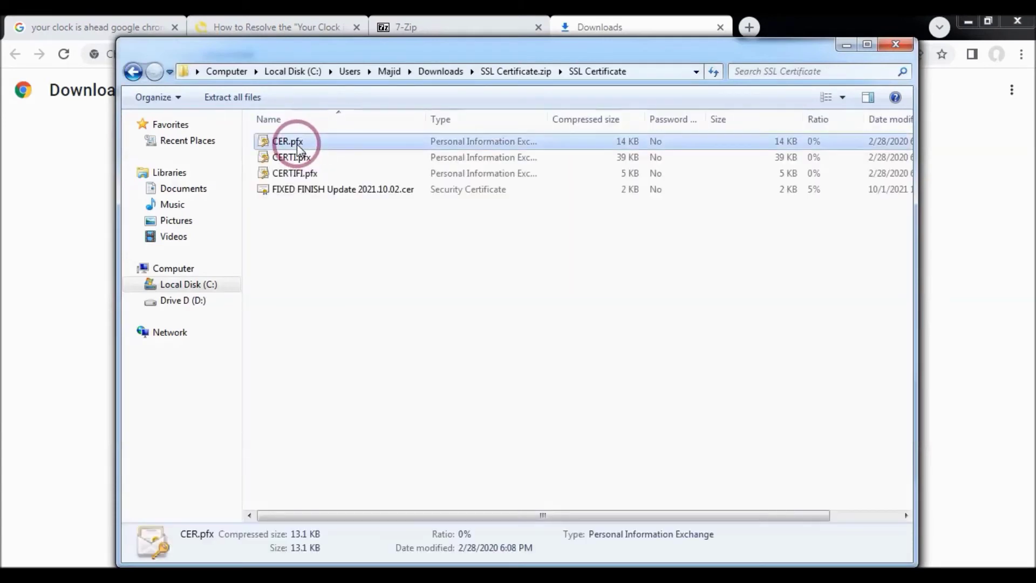
double_click(297, 145)
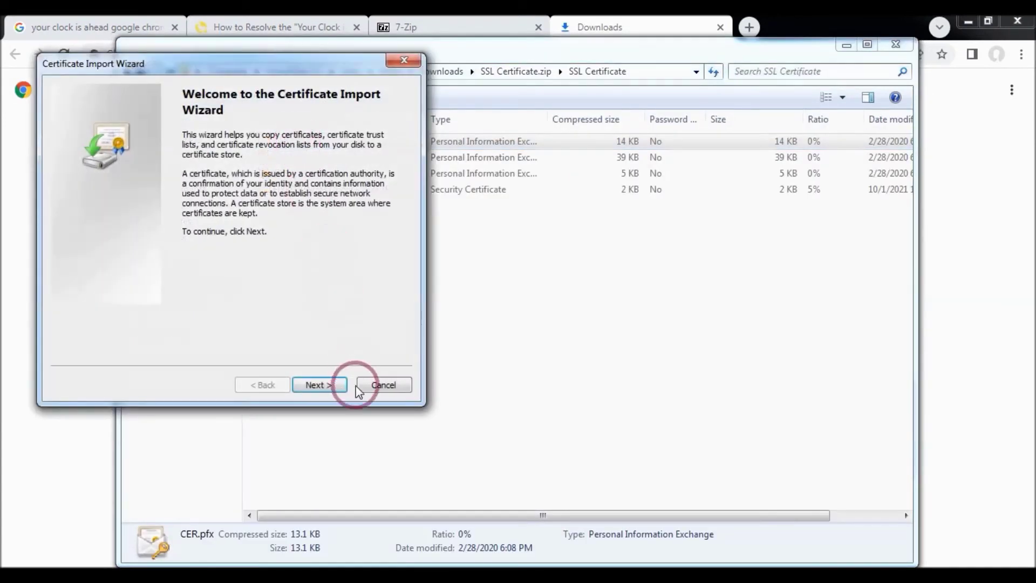
click(340, 387)
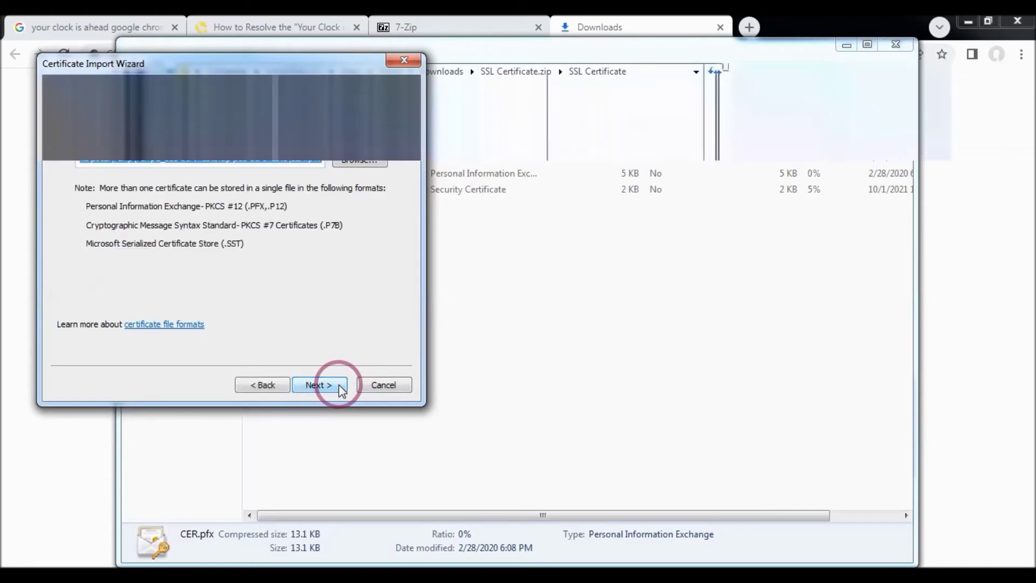
click(311, 386)
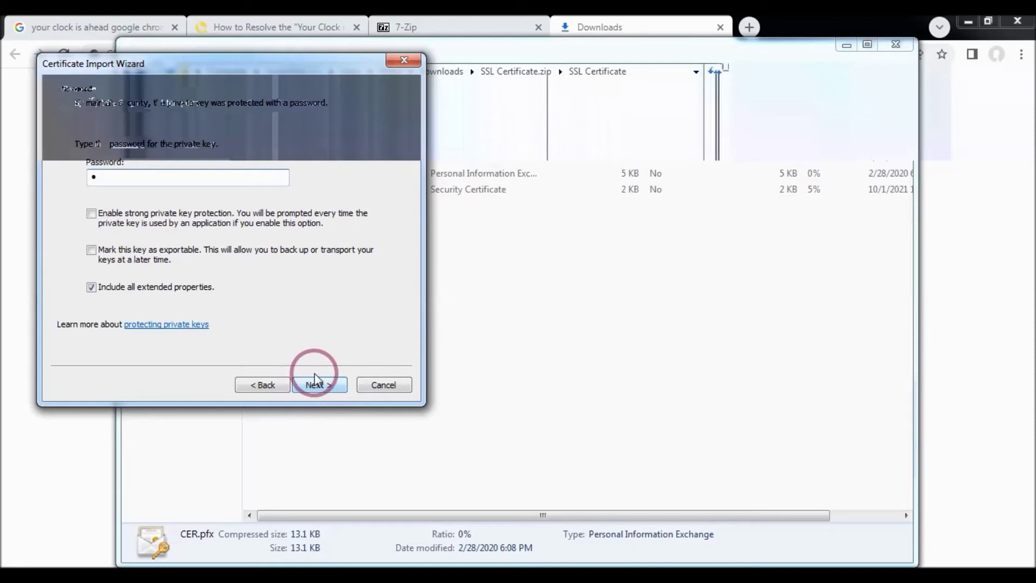
click(311, 386)
click(315, 384)
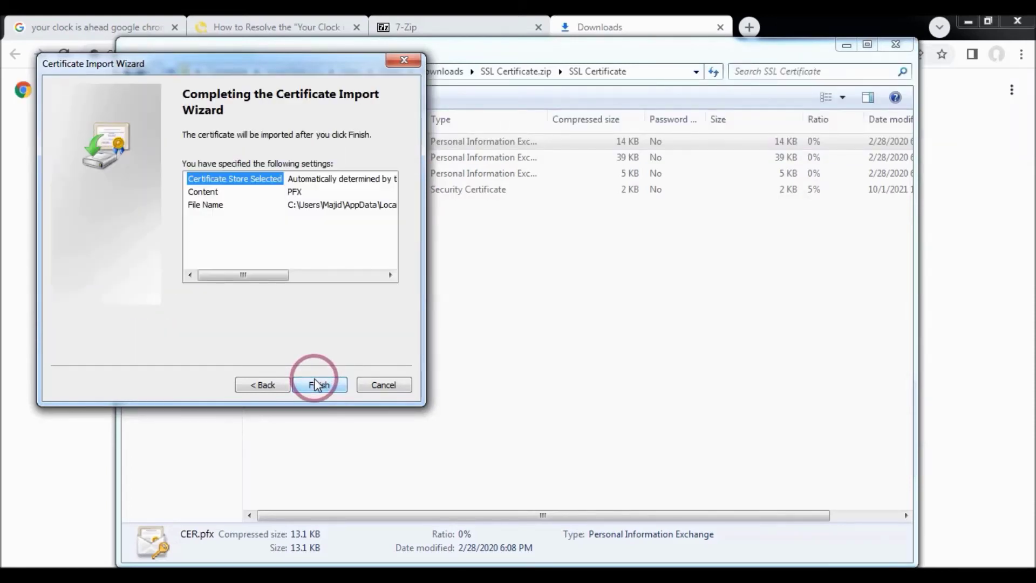
click(317, 383)
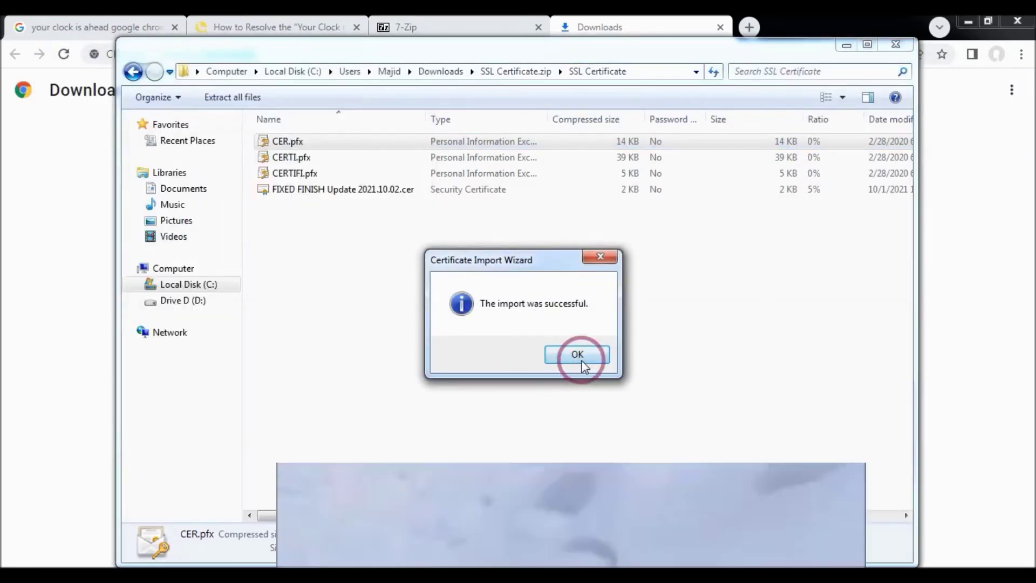
click(577, 354)
Import CERTI.pfx with its private key password and automatic store selection.
double_click(285, 173)
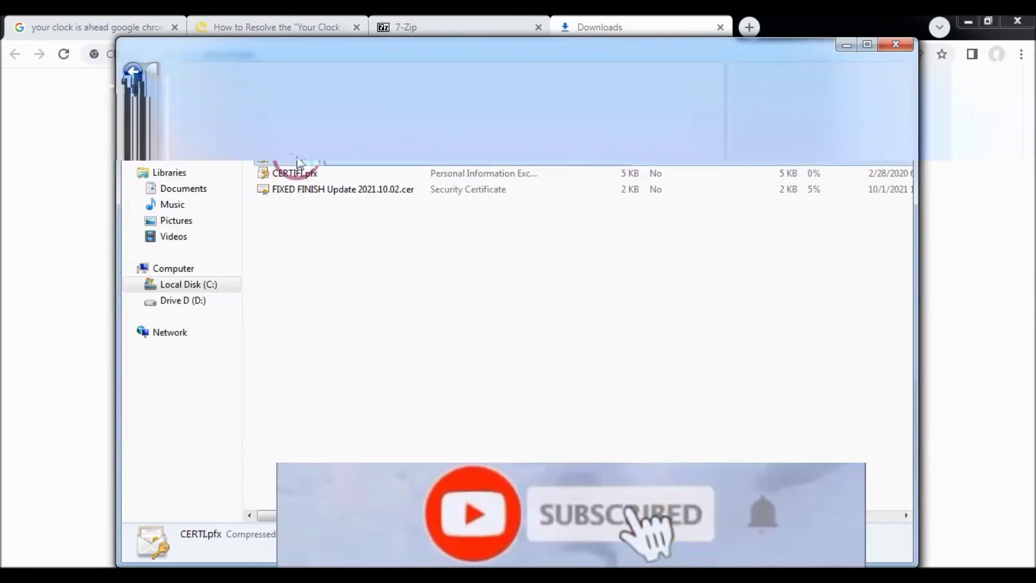
click(356, 423)
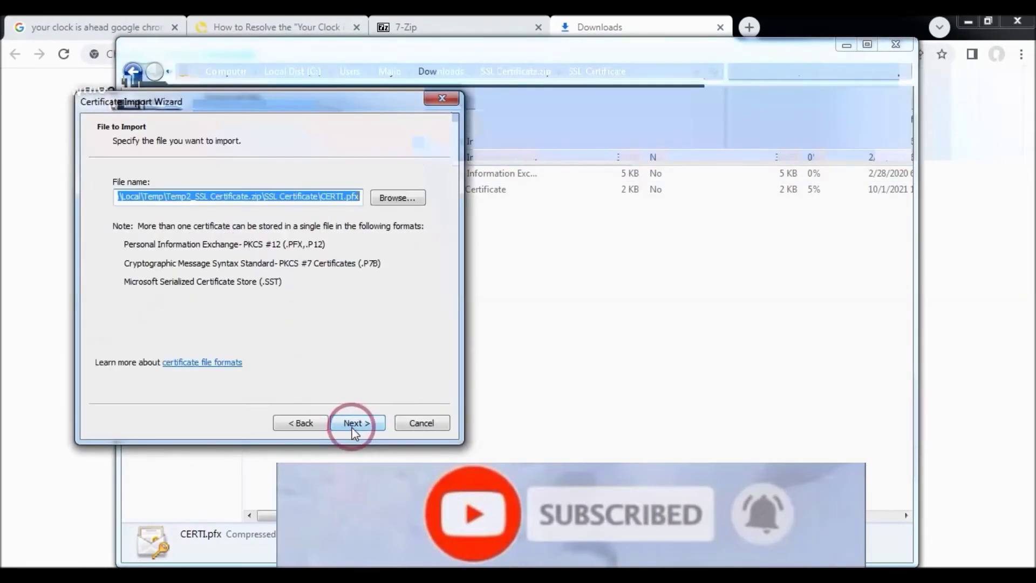
click(356, 423)
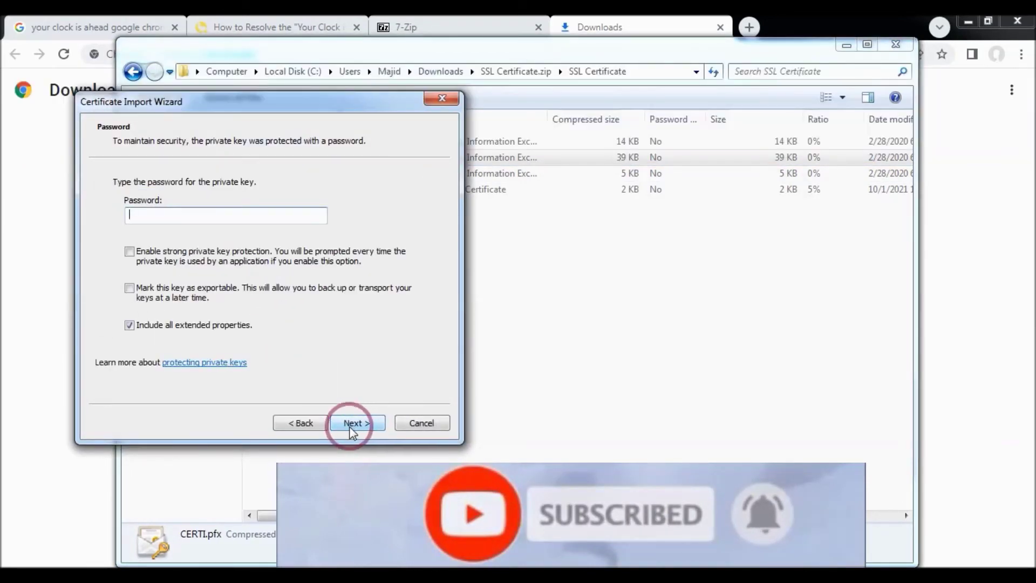
text(1)
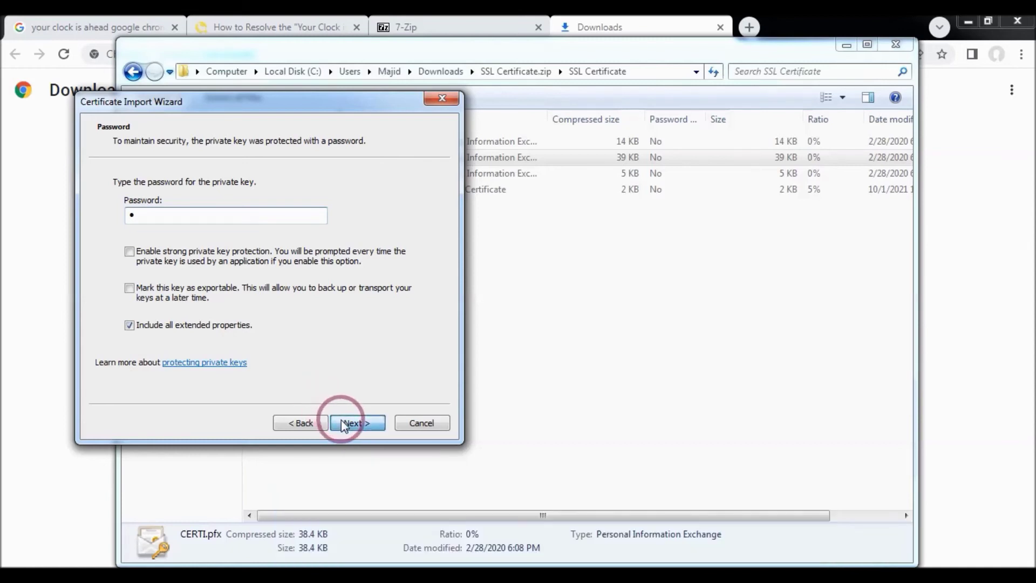
click(341, 423)
click(345, 423)
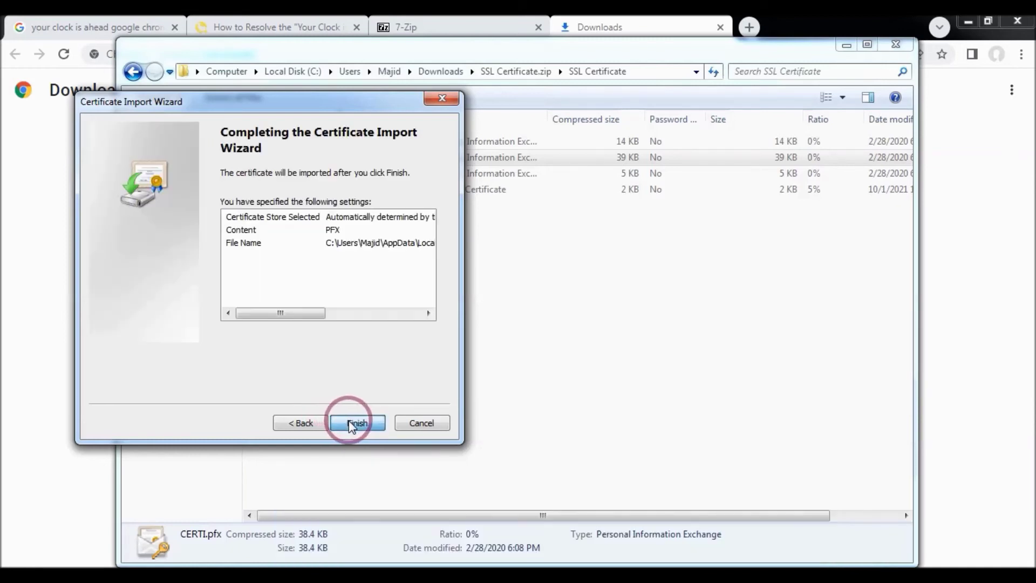
click(351, 424)
click(573, 353)
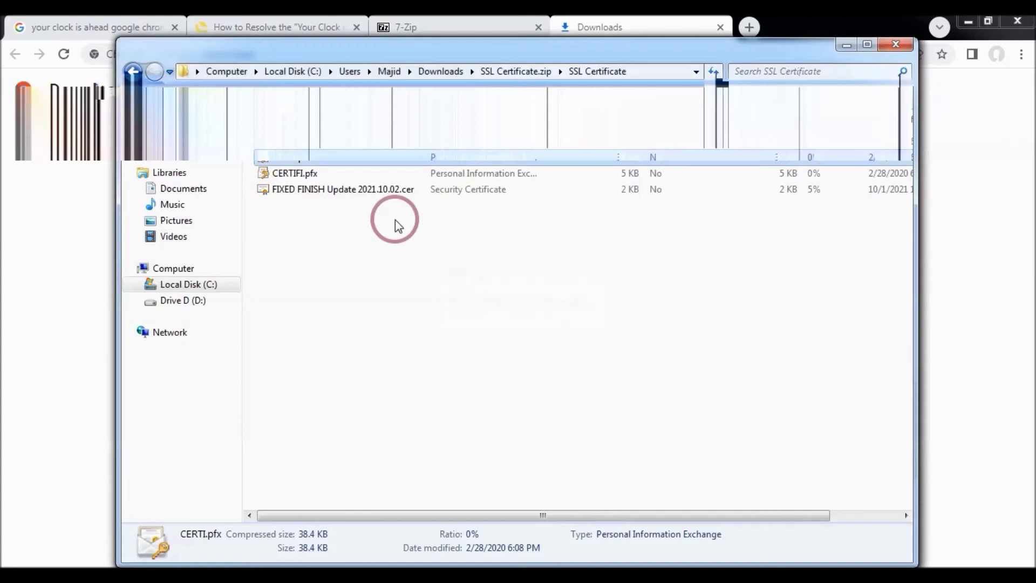
Import CERTIFI.pfx the same way, keeping the automatic certificate store.
double_click(302, 172)
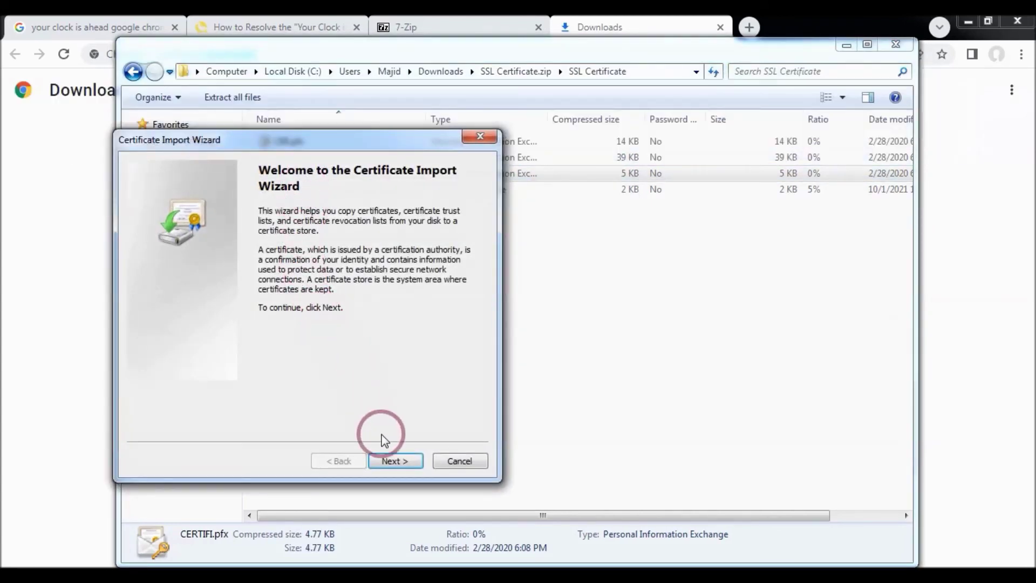
click(397, 462)
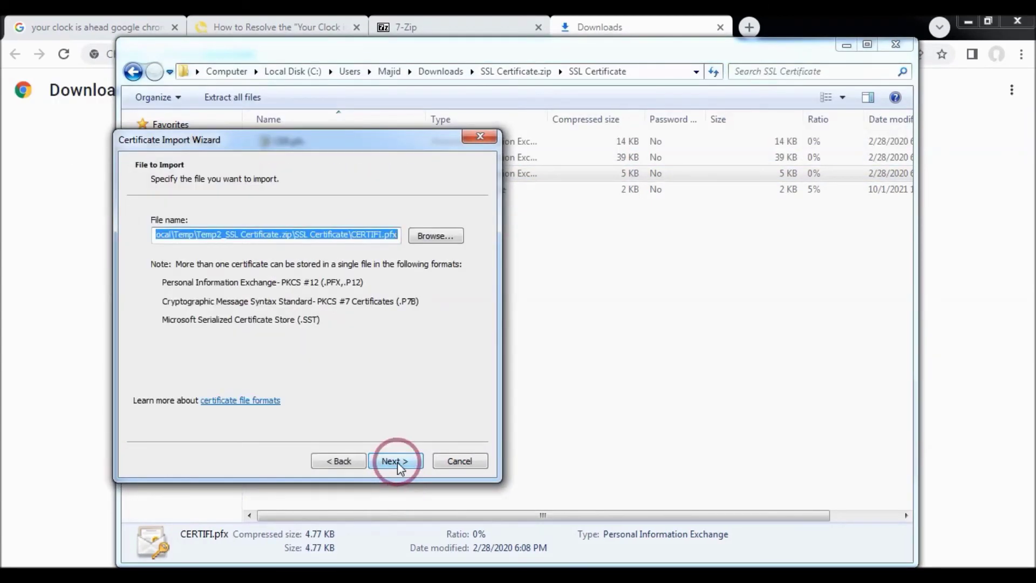
click(397, 461)
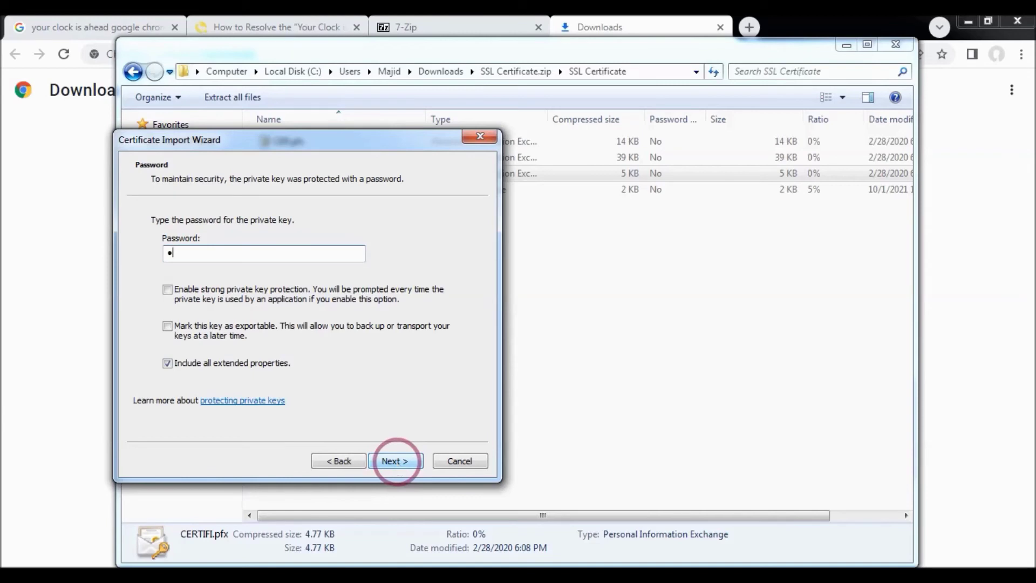
click(397, 461)
click(397, 462)
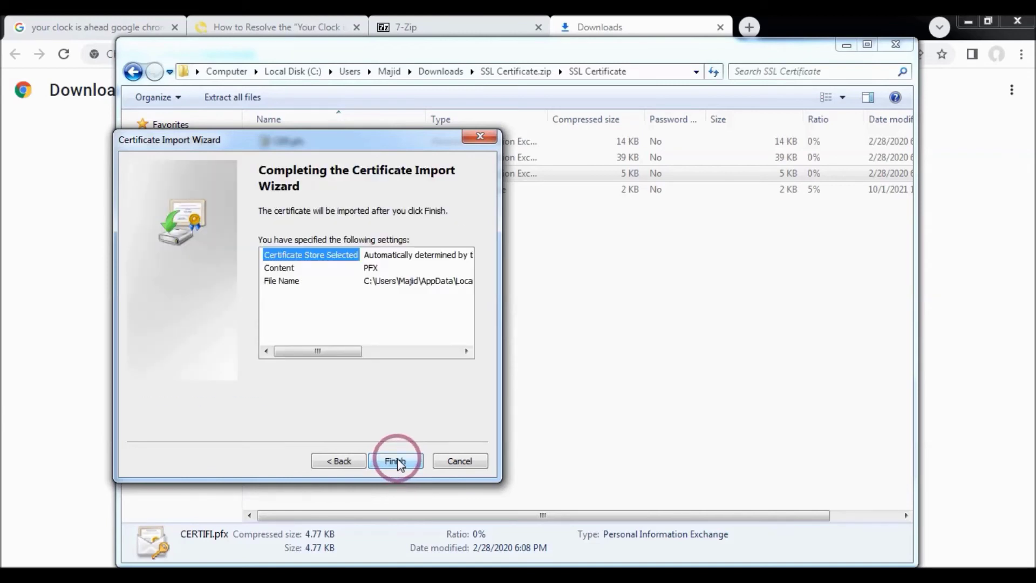
click(397, 462)
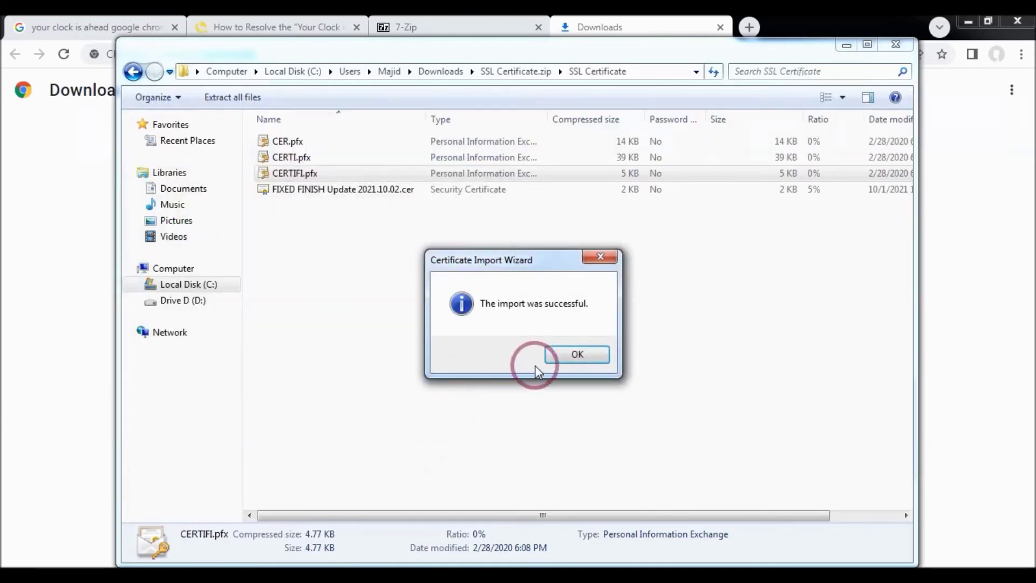
click(565, 353)
Open FIXED FINISH Update 2021.10.02.cer despite the security warning and start installing it.
double_click(312, 190)
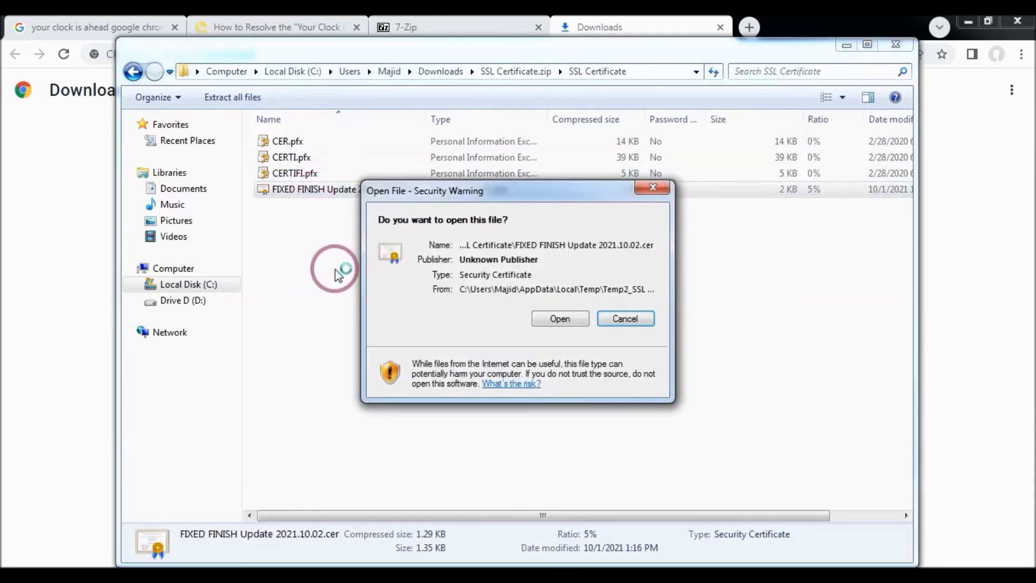
click(551, 321)
click(185, 348)
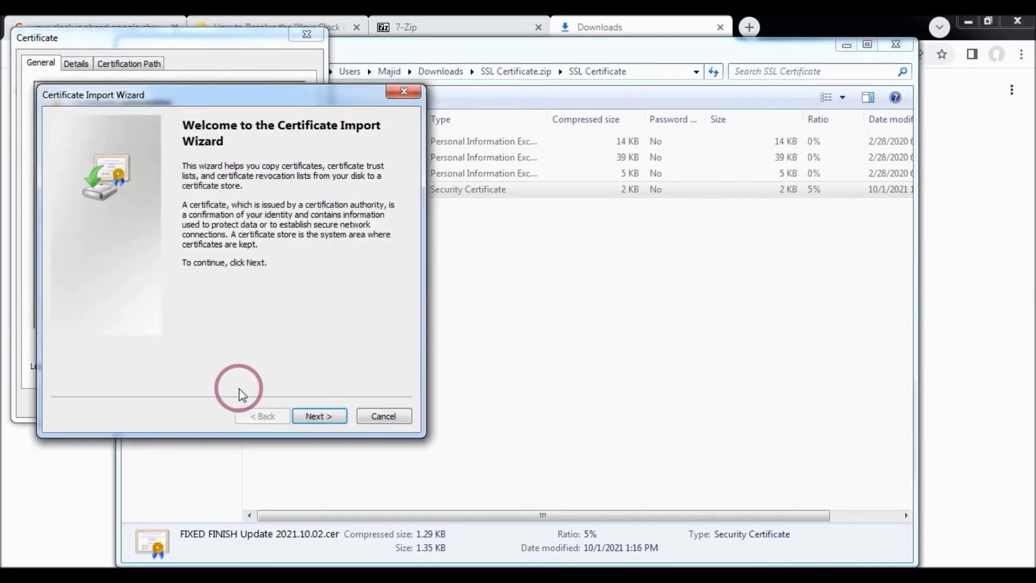
click(310, 421)
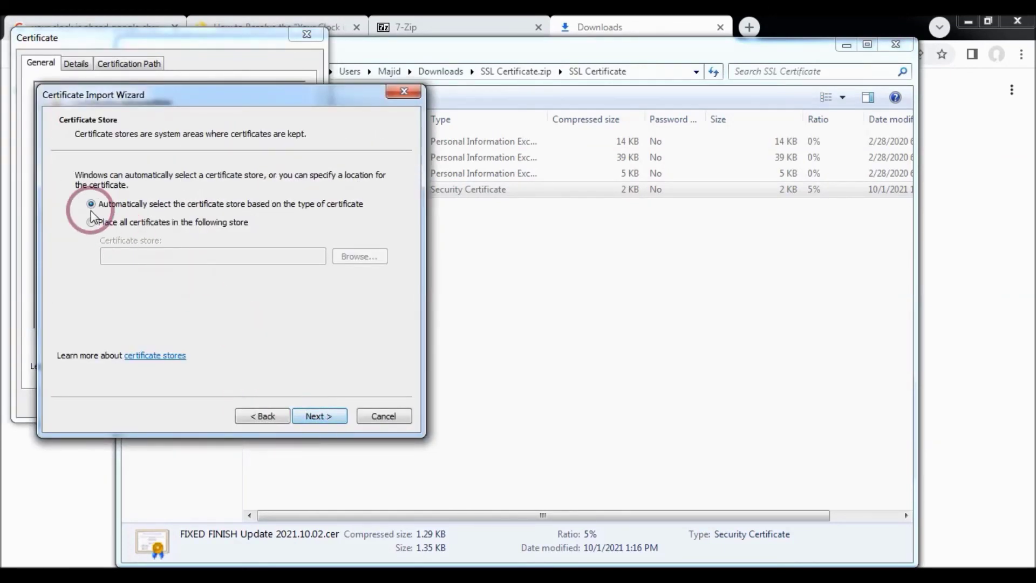
Place the certificate in the Trusted Root Certification Authorities store and finish the import.
click(105, 223)
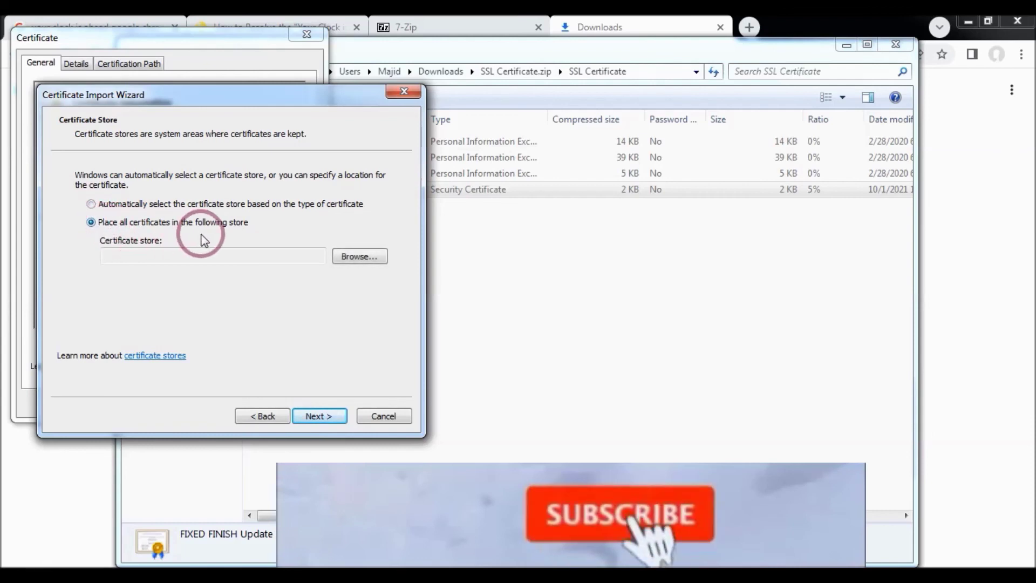
click(359, 256)
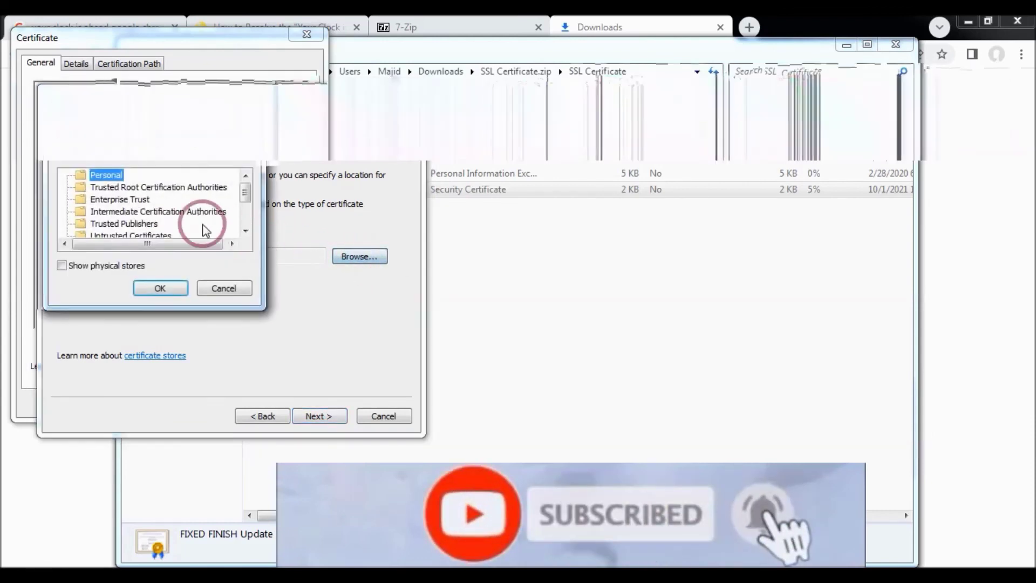
click(165, 189)
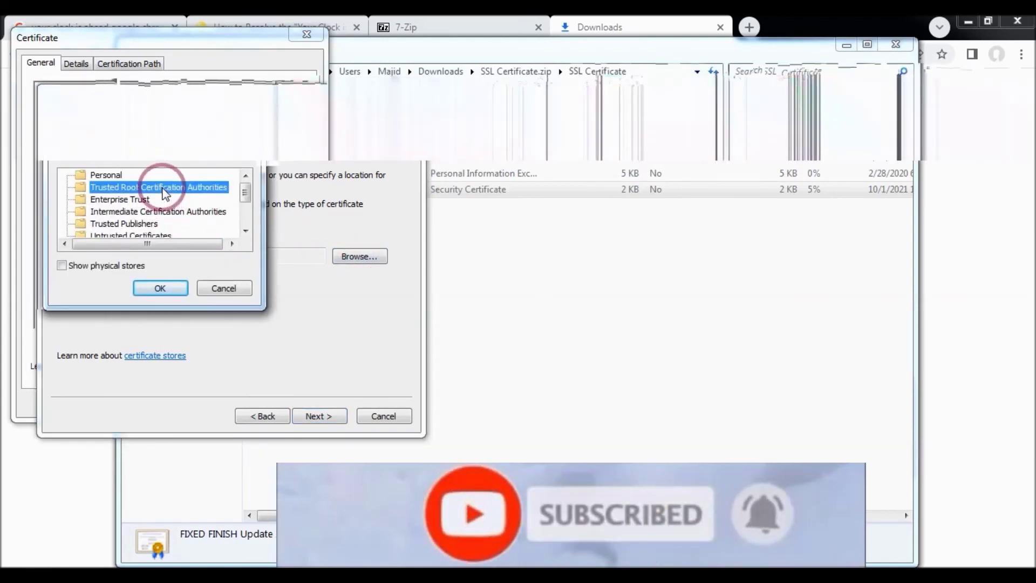
click(161, 287)
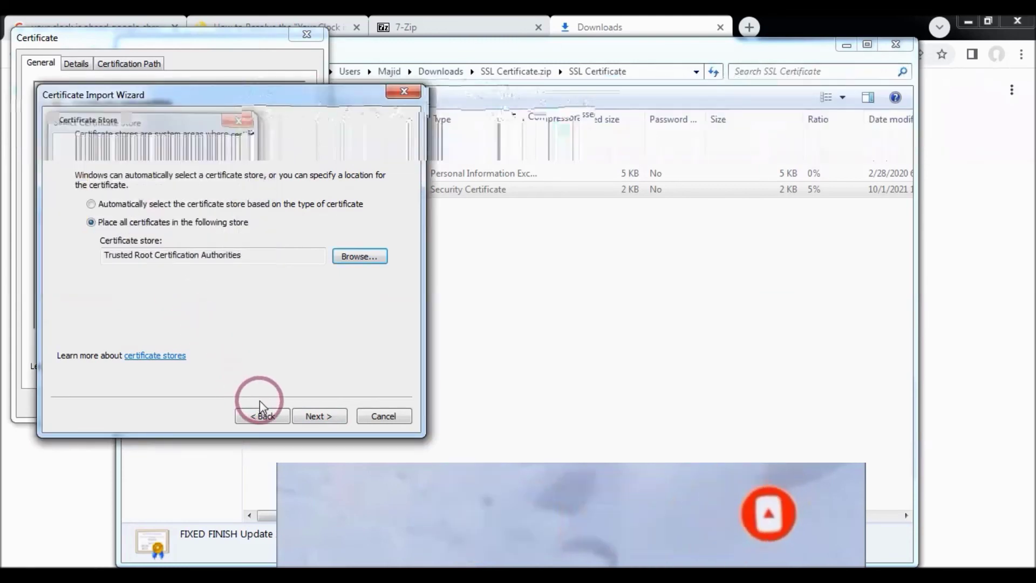
click(313, 416)
click(313, 417)
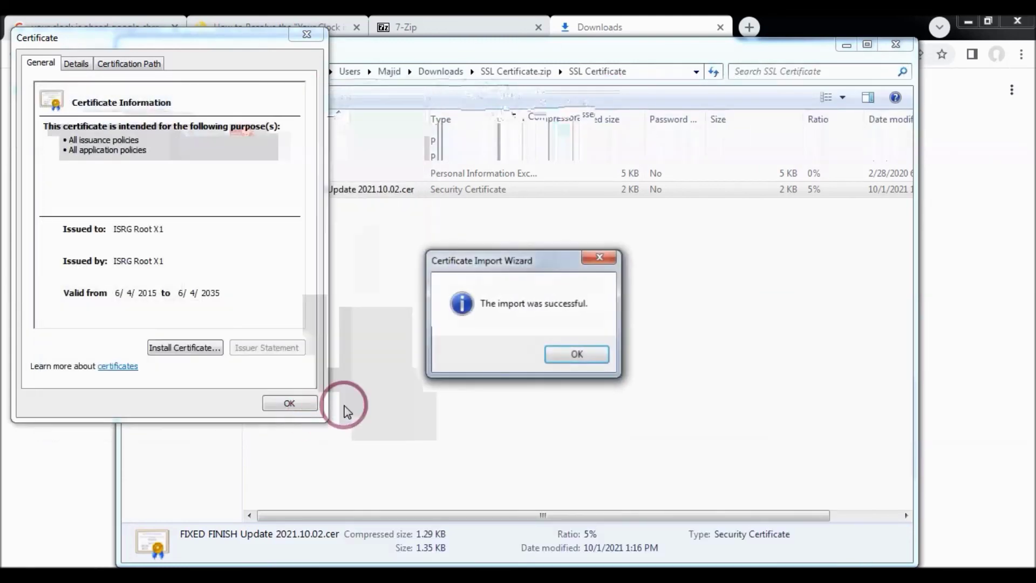
click(568, 353)
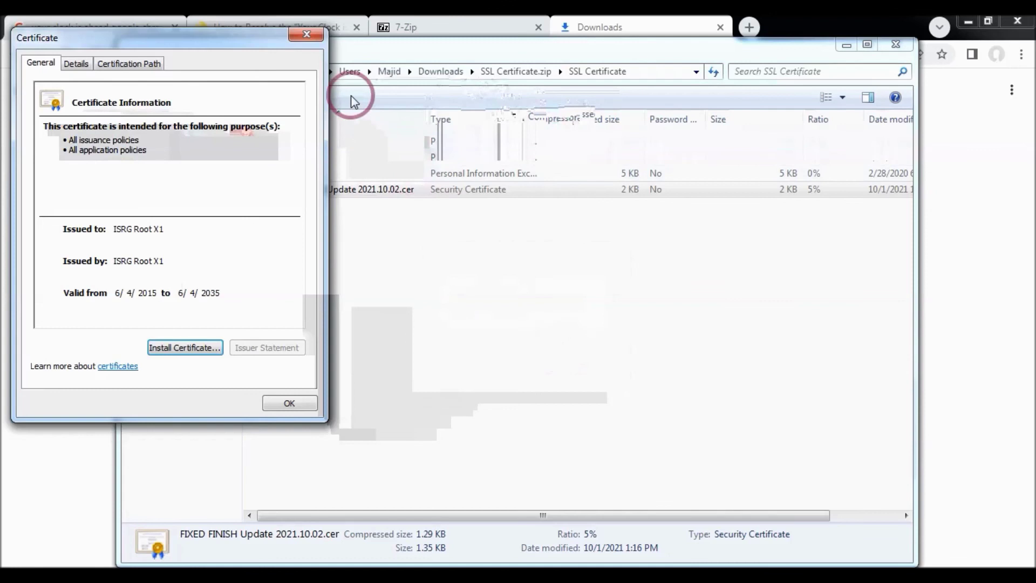
Close the Certificate details dialog with OK.
click(290, 403)
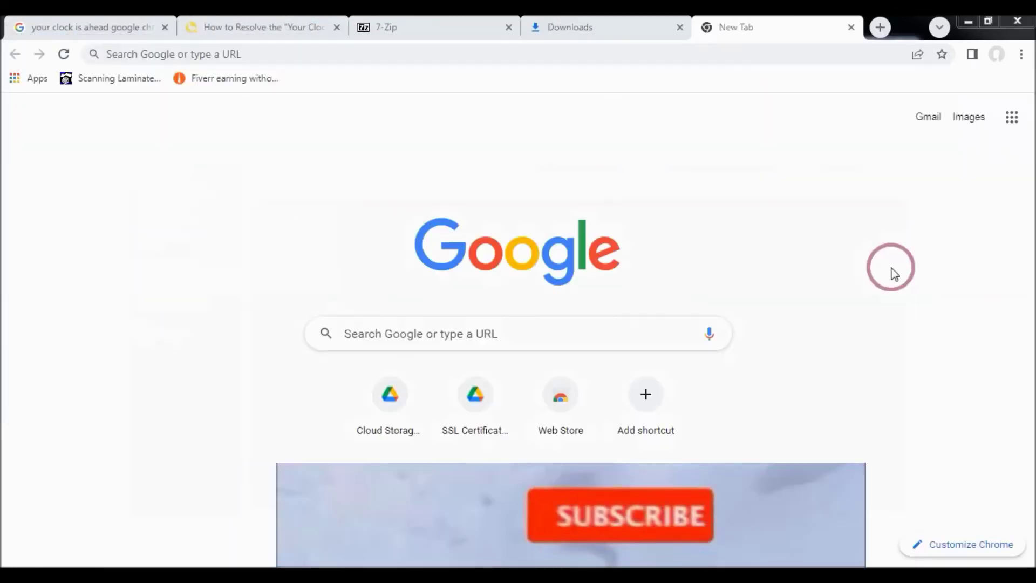